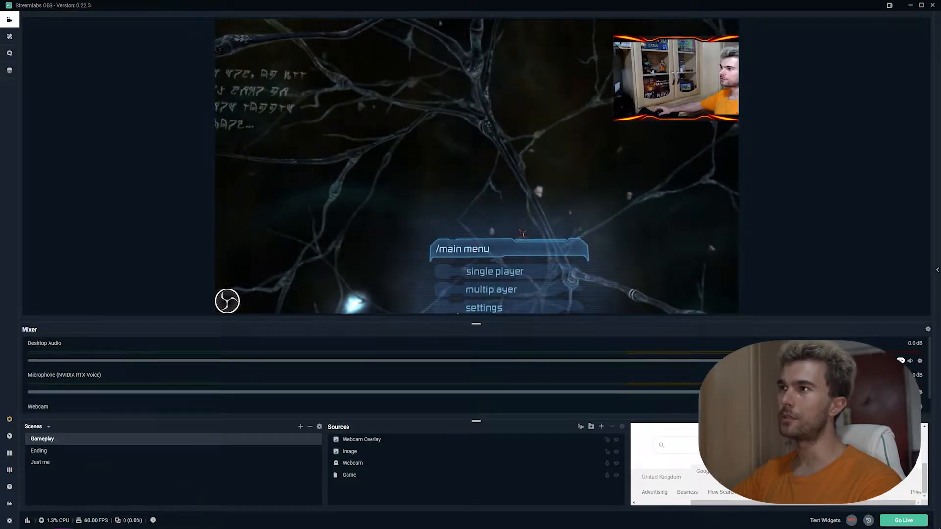
- Preview the current scene transition by switching among the Ending, Just me and Gameplay scenes, finishing on Gameplay
{"action": "left_click", "coordinate": [45, 450]}
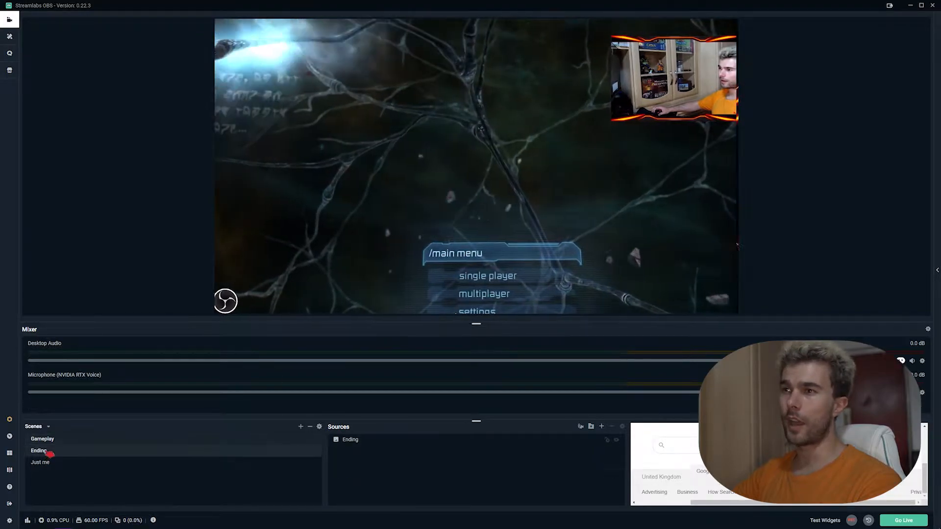
{"action": "left_click", "coordinate": [53, 464]}
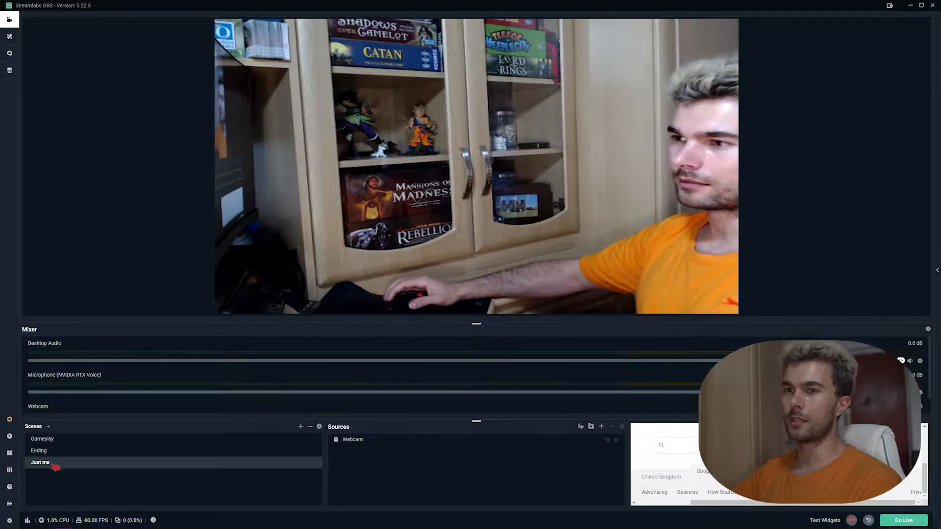
{"action": "left_click", "coordinate": [58, 440]}
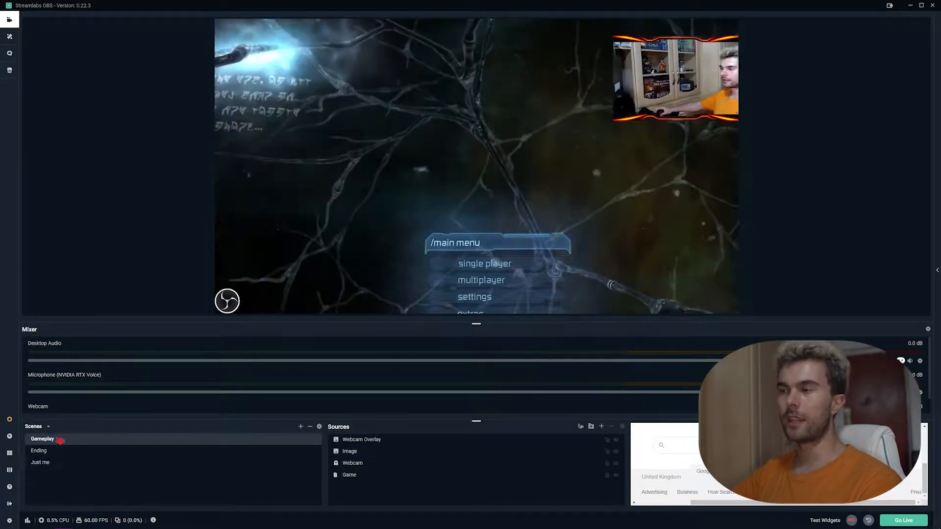
{"action": "left_click", "coordinate": [59, 450]}
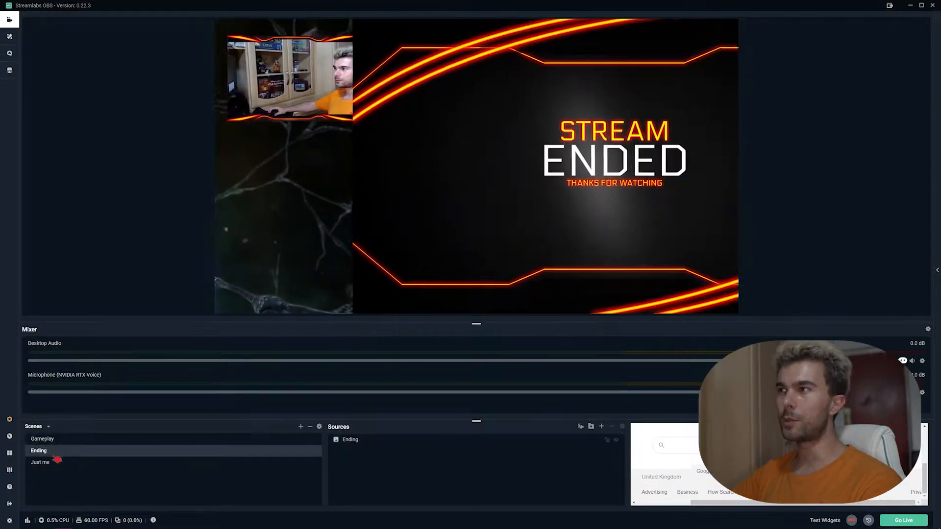
{"action": "left_click", "coordinate": [49, 439]}
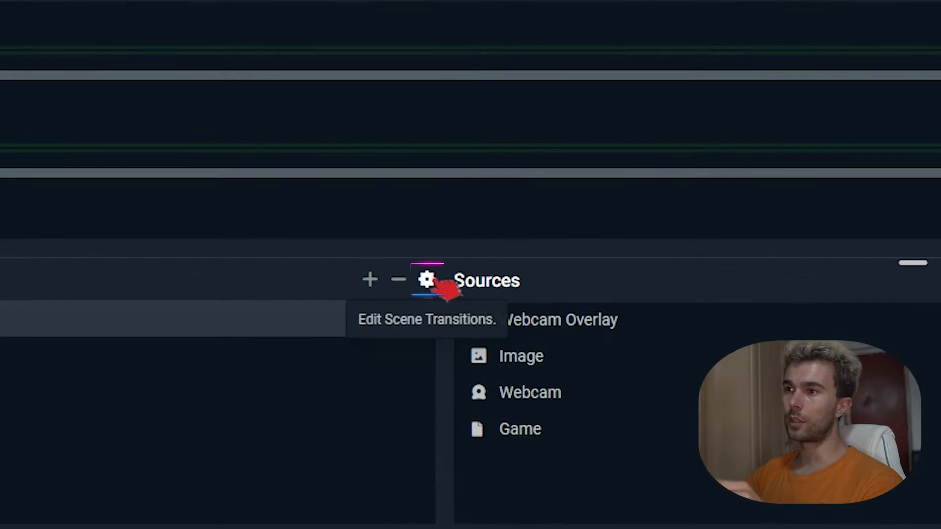
- Open the Global Transition's settings from the scene transitions and change its type to Stinger
{"action": "left_click", "coordinate": [431, 280]}
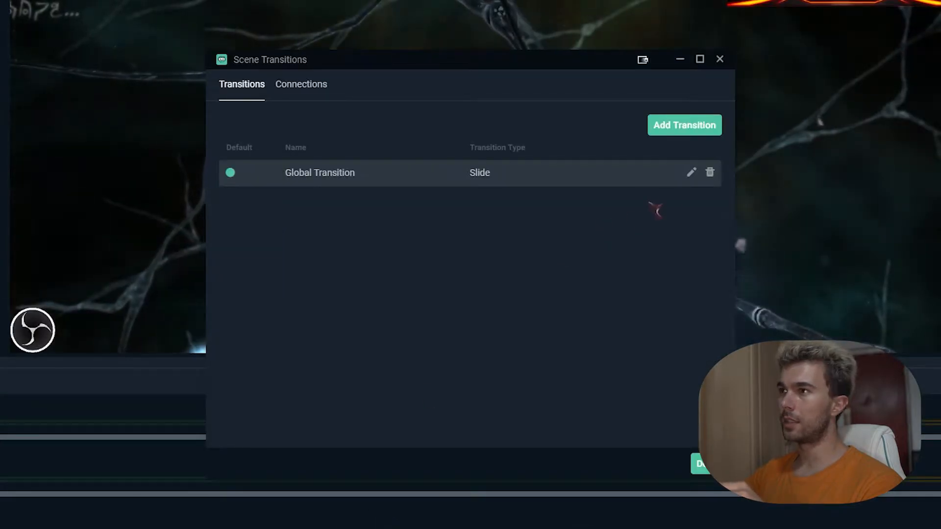
{"action": "left_click", "coordinate": [692, 173]}
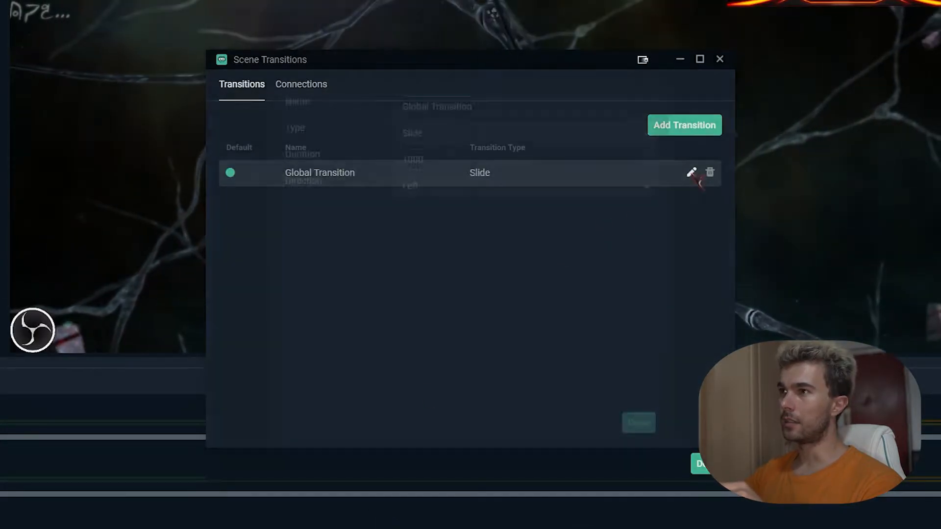
{"action": "left_click", "coordinate": [447, 139]}
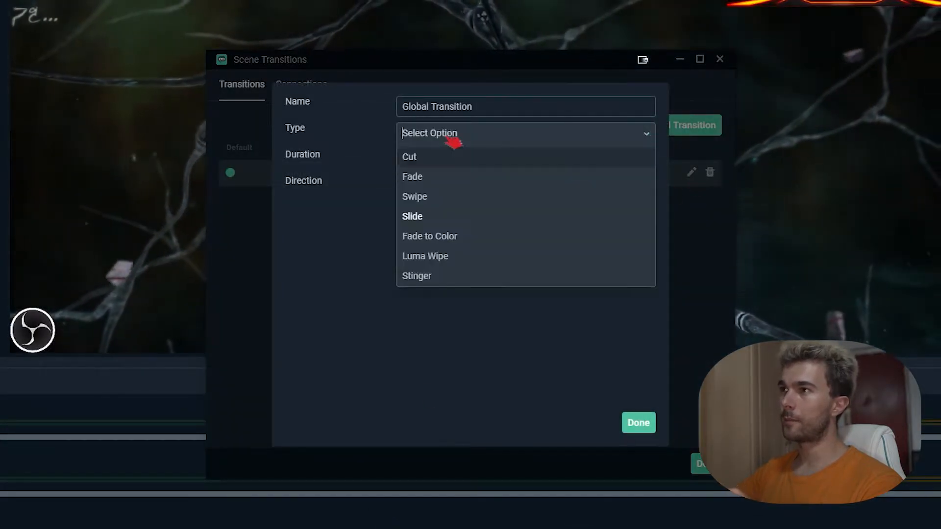
{"action": "left_click", "coordinate": [416, 277]}
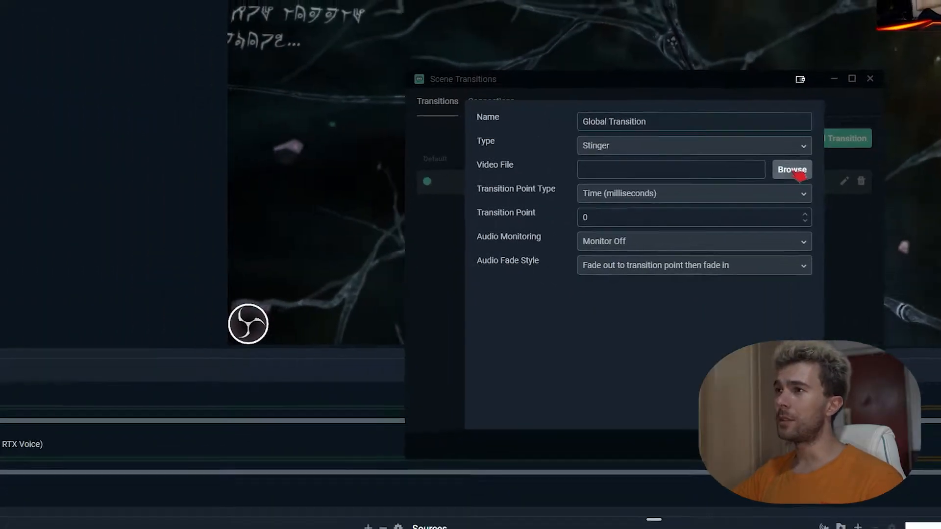
- Load Transition.mp4 from the Downloads folder as the stinger's video file and save the transition settings
{"action": "left_click", "coordinate": [637, 162]}
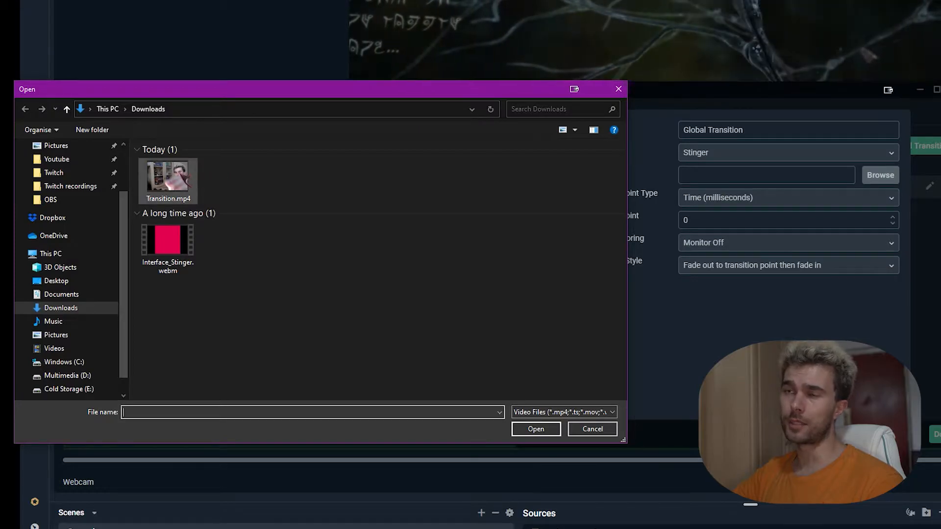
{"action": "left_click", "coordinate": [168, 178]}
{"action": "left_click", "coordinate": [555, 433]}
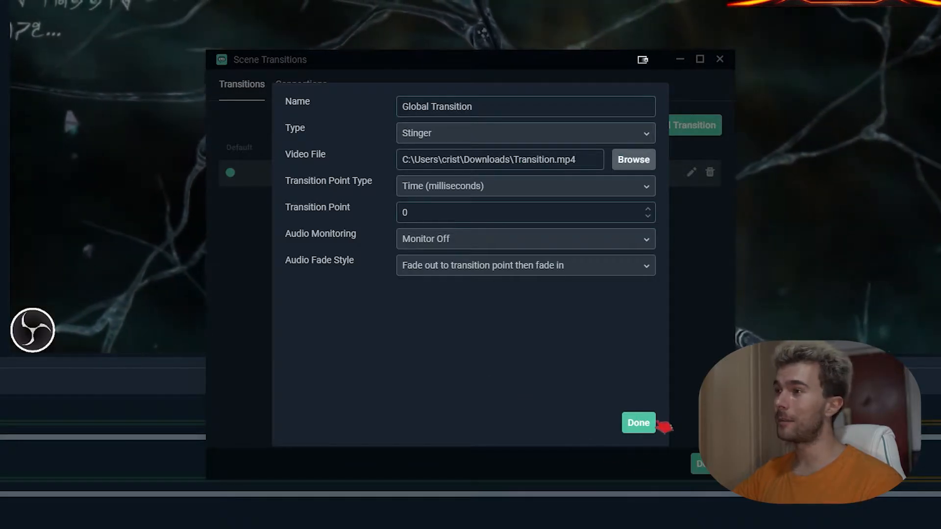
{"action": "left_click", "coordinate": [639, 424]}
{"action": "left_click", "coordinate": [701, 465]}
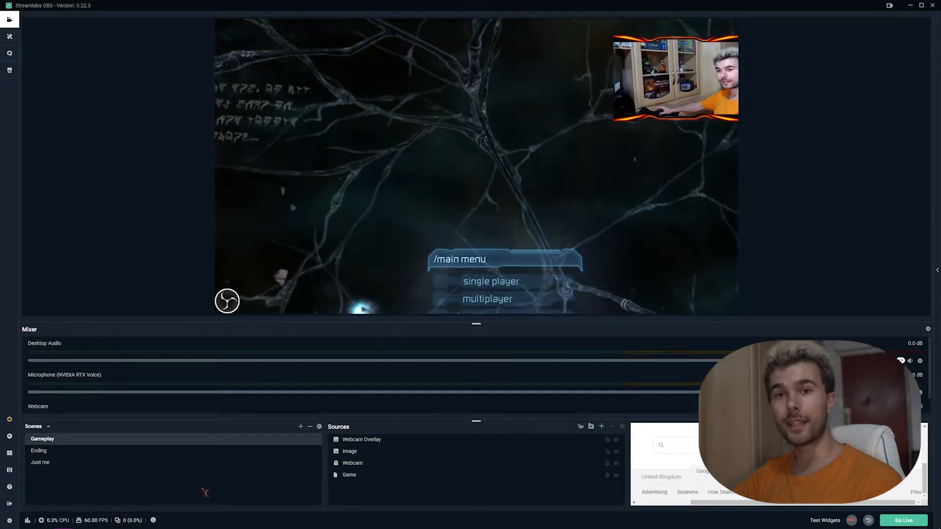
- Test the stinger transition by switching to the Ending scene, to Just me, and back to Ending
{"action": "left_click", "coordinate": [64, 451]}
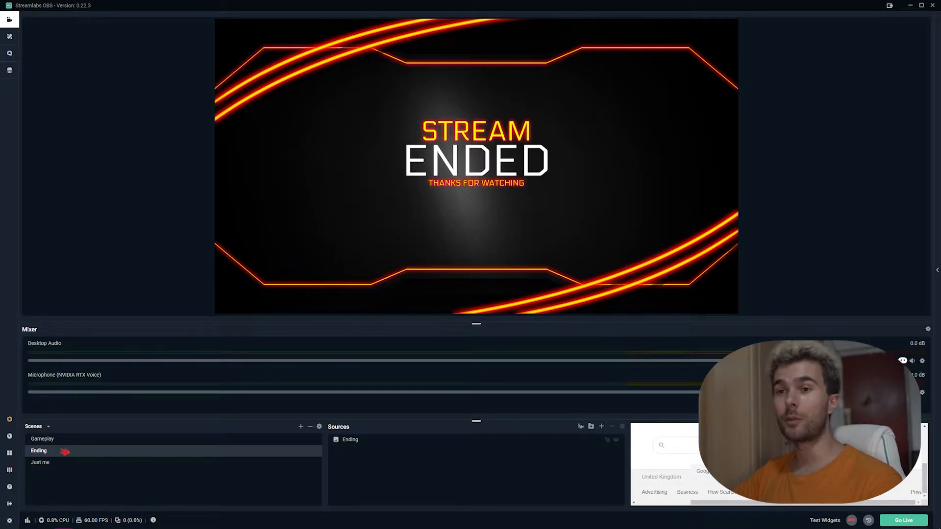
{"action": "left_click", "coordinate": [58, 463]}
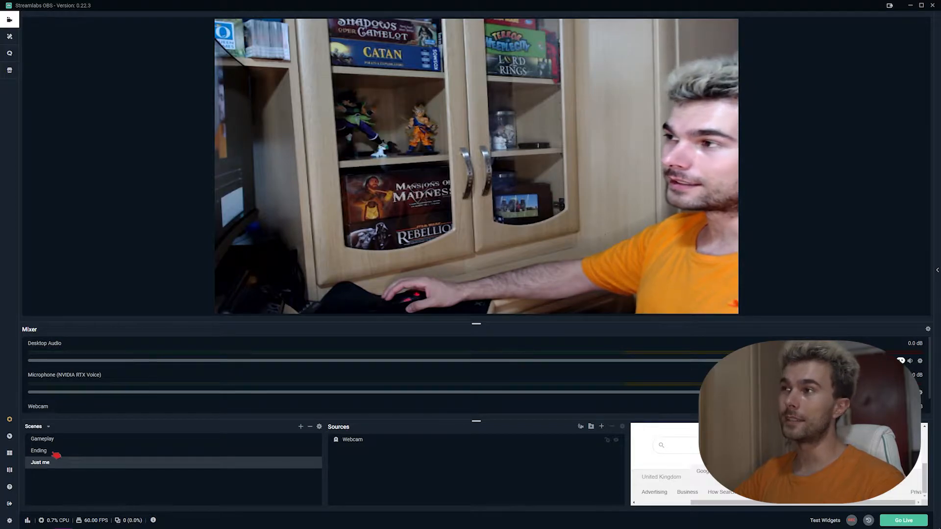
{"action": "left_click", "coordinate": [57, 455]}
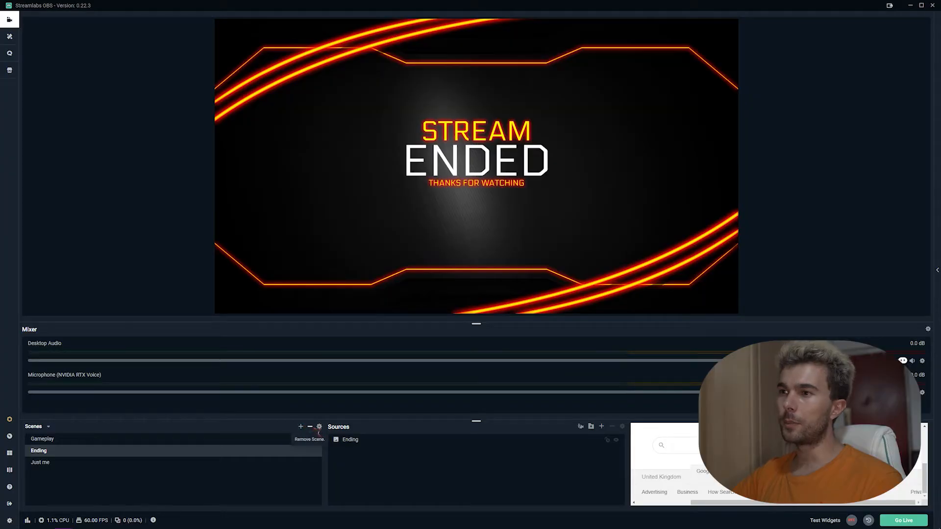
- Replace the Global Transition's video file with Interface_Stinger.webm from Downloads, and preview it by switching to the Gameplay scene
{"action": "left_click", "coordinate": [319, 427]}
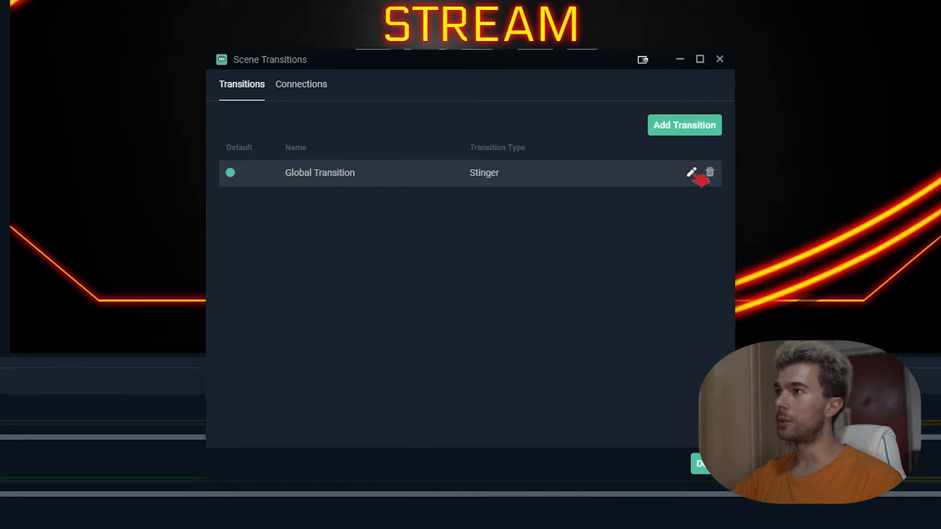
{"action": "left_click", "coordinate": [692, 173]}
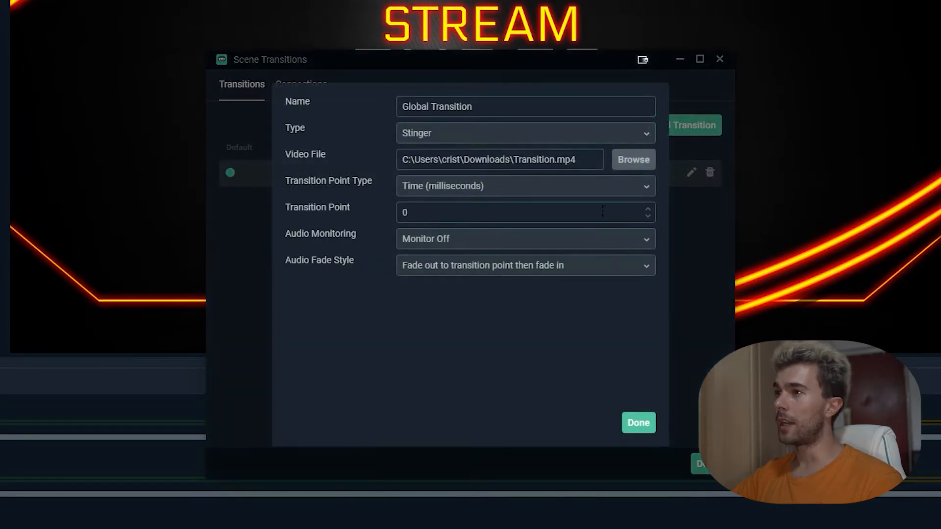
{"action": "left_click", "coordinate": [652, 166]}
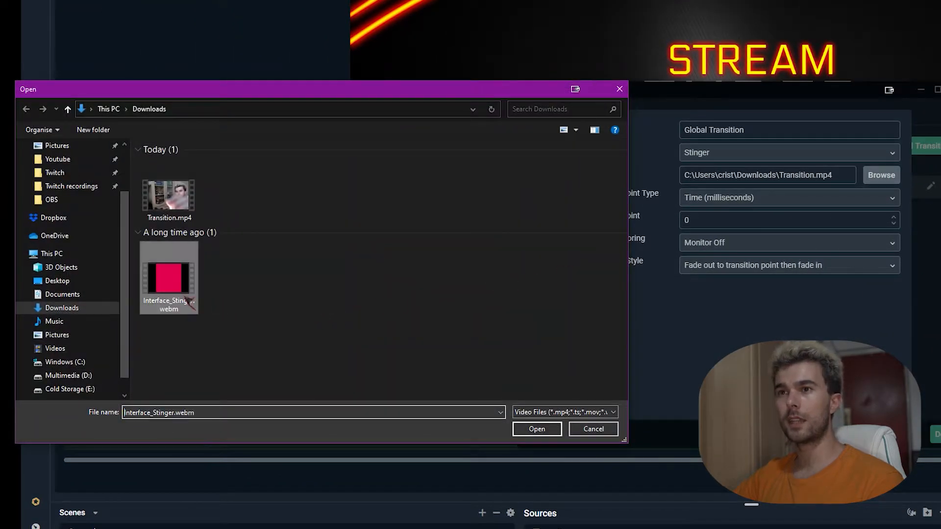
{"action": "left_click", "coordinate": [553, 434]}
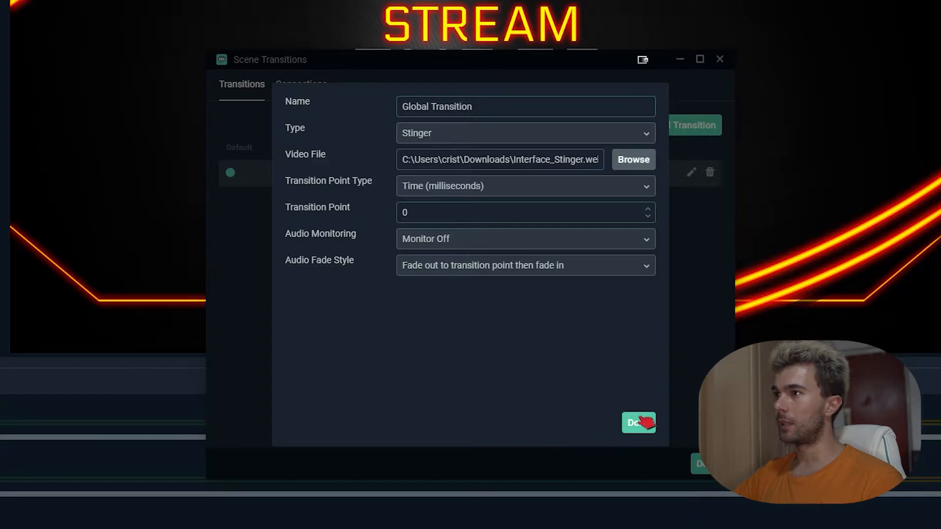
{"action": "left_click", "coordinate": [645, 421]}
{"action": "left_click", "coordinate": [706, 464]}
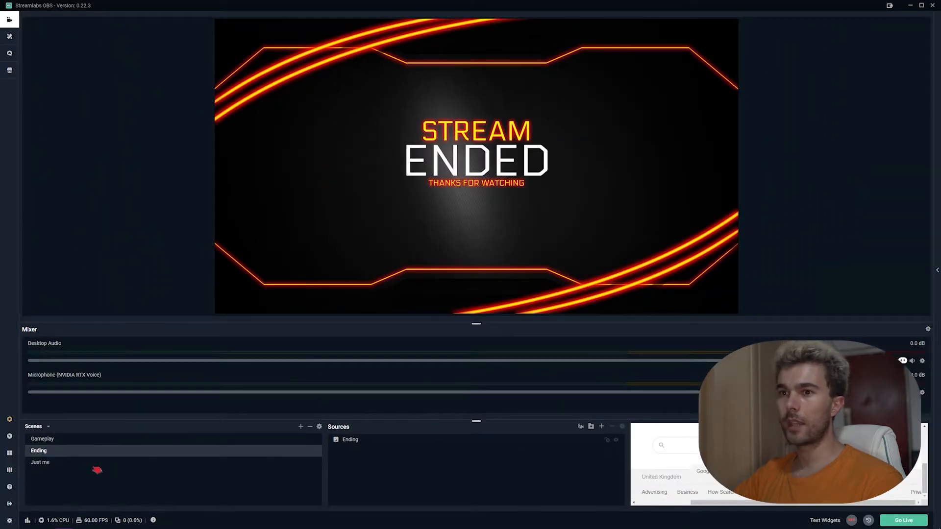
{"action": "left_click", "coordinate": [57, 441]}
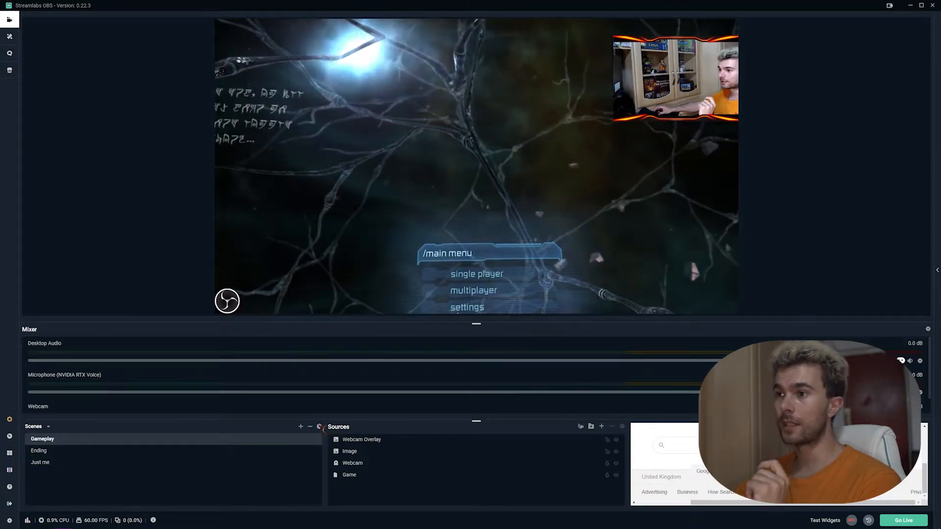
- Set the Global Transition's transition point to 2000 milliseconds, and preview it by switching to Ending and back to Gameplay
{"action": "left_click", "coordinate": [319, 428]}
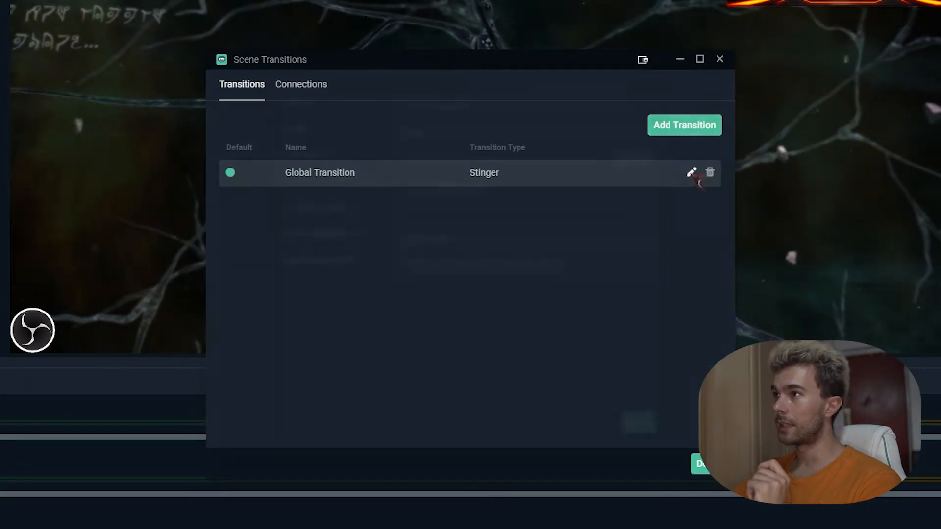
{"action": "left_click", "coordinate": [593, 213]}
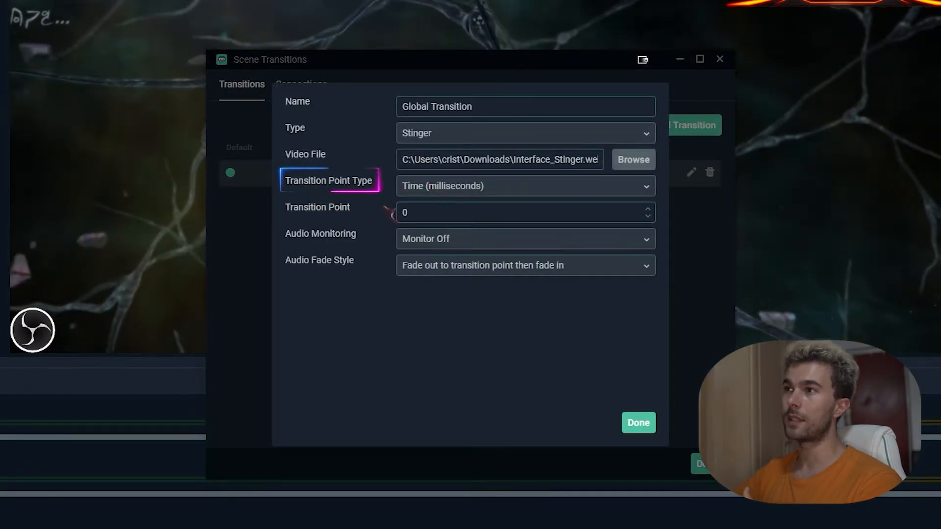
{"action": "left_click", "coordinate": [400, 214]}
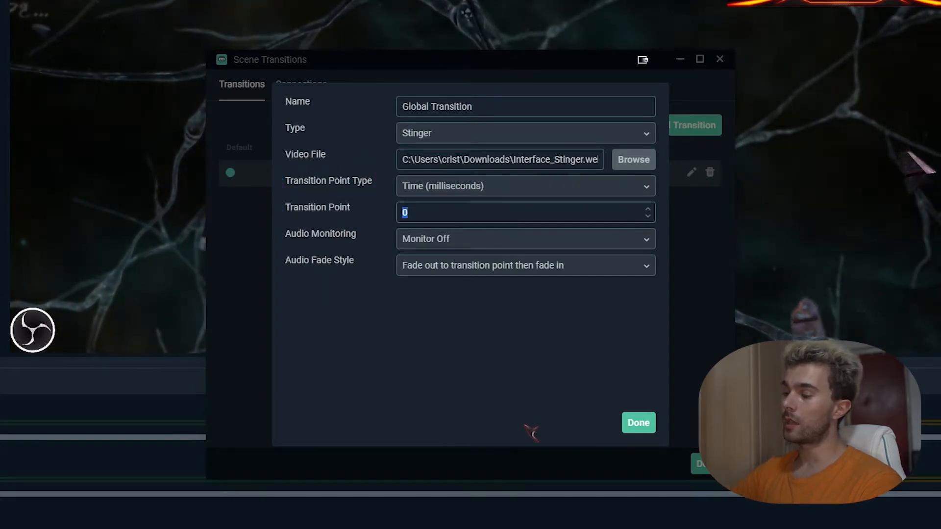
{"action": "type", "text": "2000"}
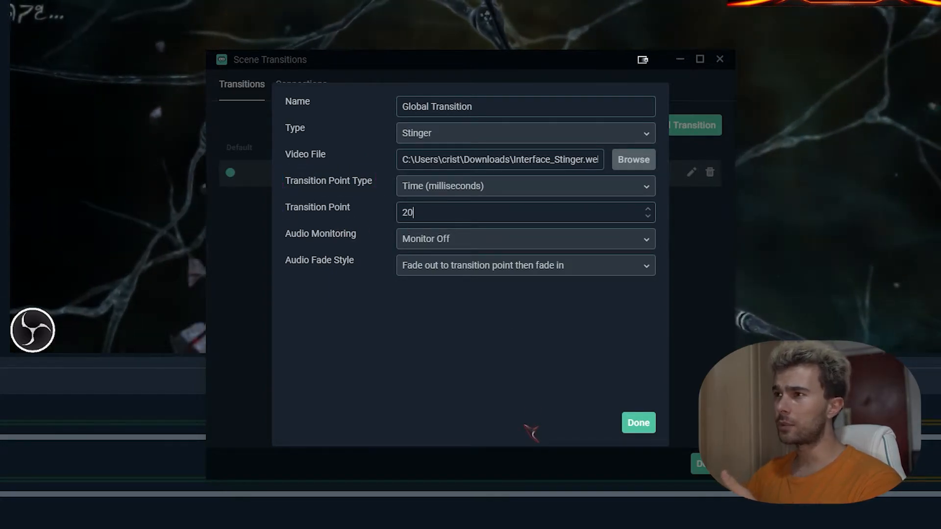
{"action": "left_click", "coordinate": [637, 423]}
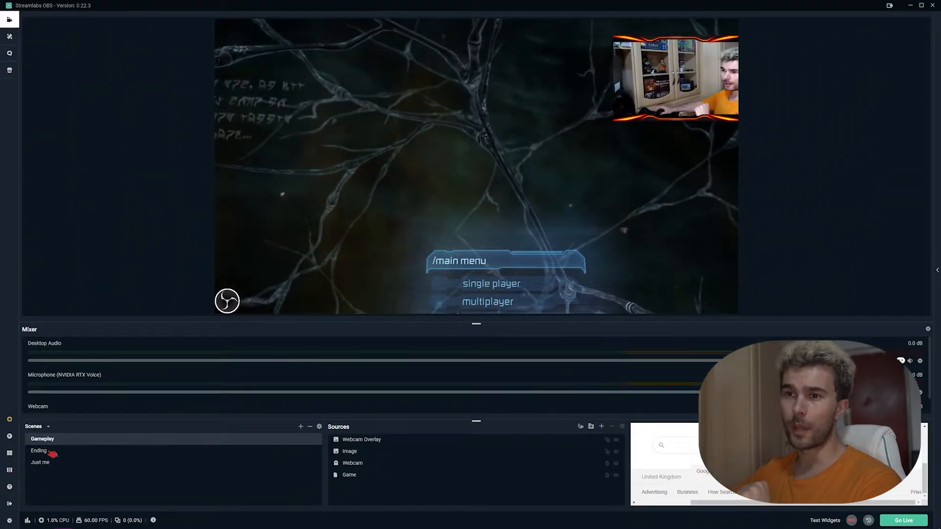
{"action": "left_click", "coordinate": [53, 453]}
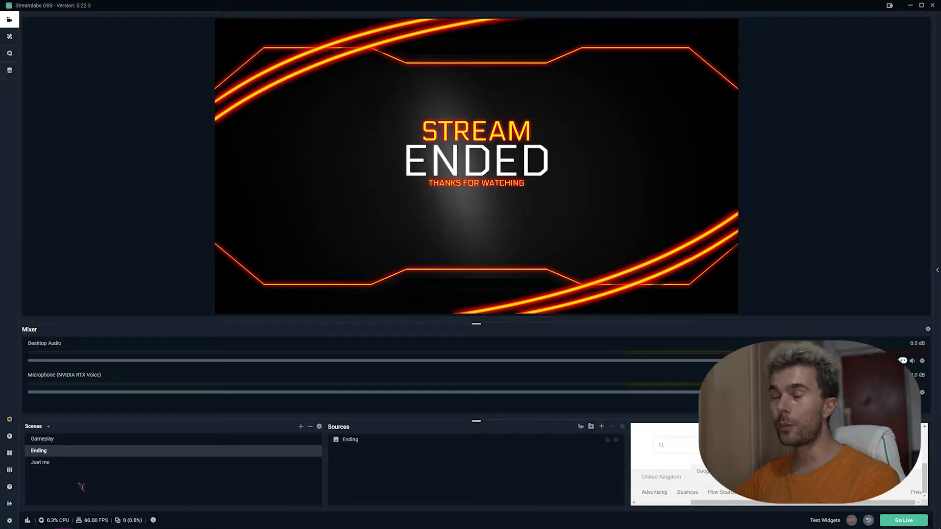
{"action": "left_click", "coordinate": [69, 442]}
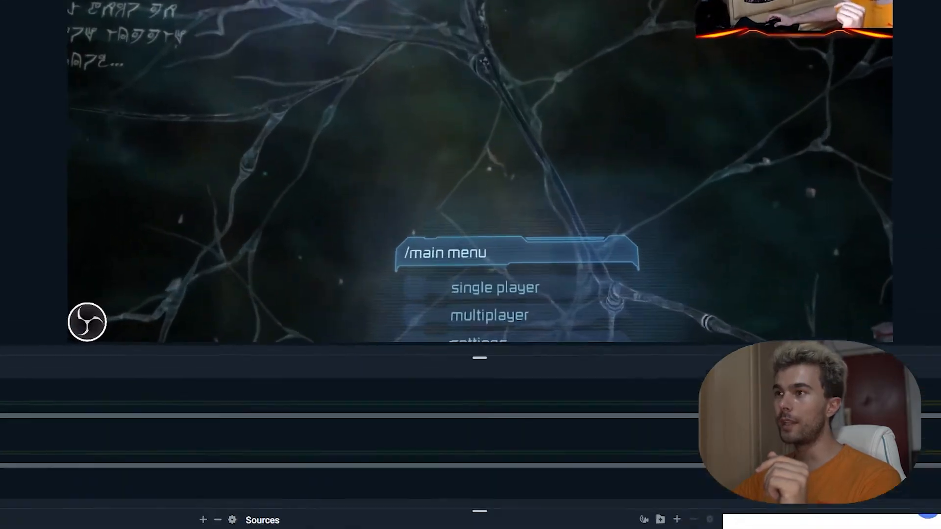
- Add a transition connection from the Gameplay scene to the Ending scene using Global Transition, and return to the list of transitions
{"action": "left_click", "coordinate": [319, 426]}
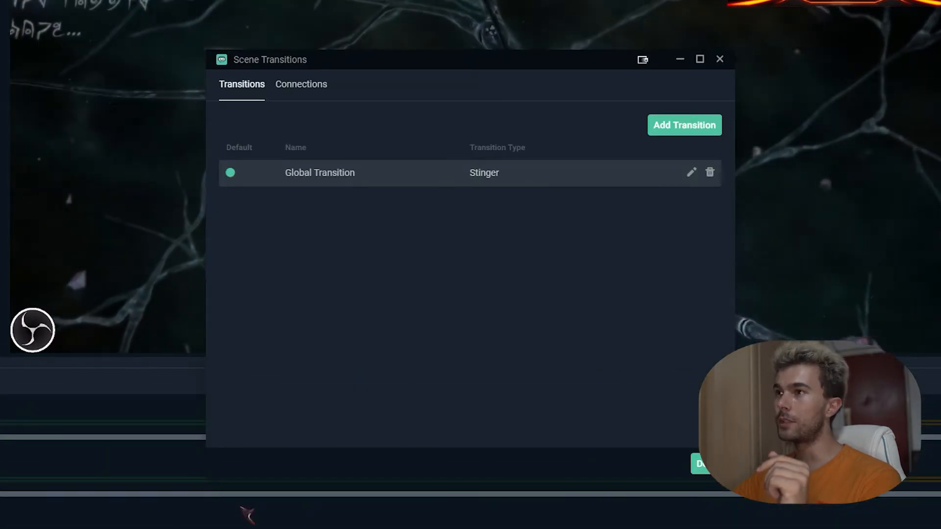
{"action": "left_click", "coordinate": [317, 87]}
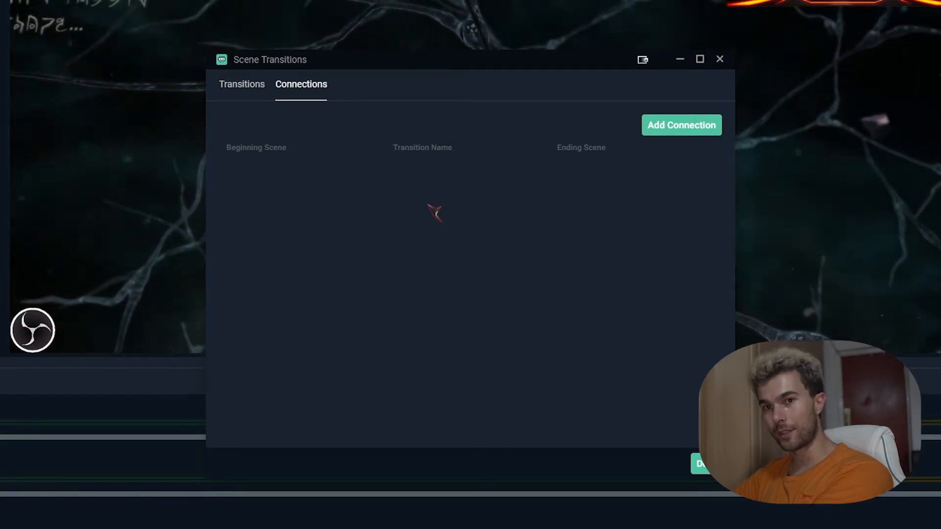
{"action": "left_click", "coordinate": [682, 125]}
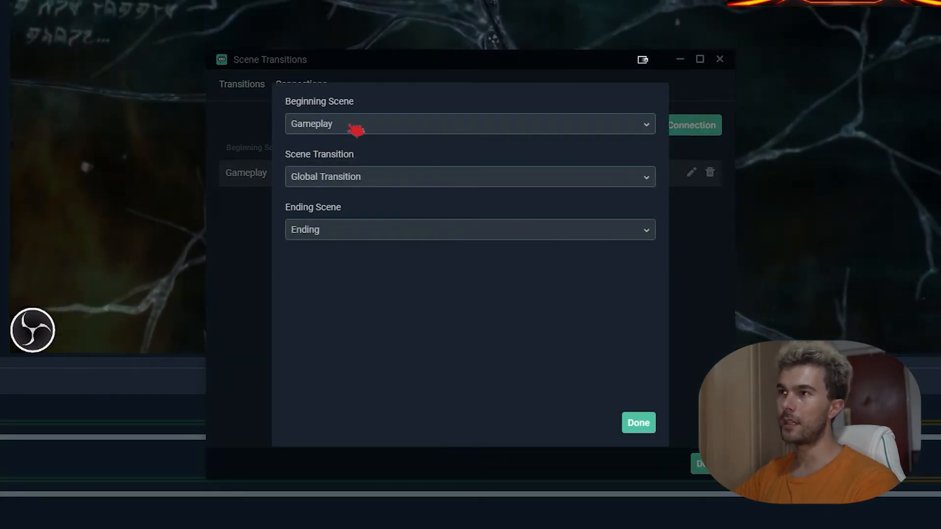
{"action": "left_click", "coordinate": [367, 177]}
{"action": "left_click", "coordinate": [373, 198]}
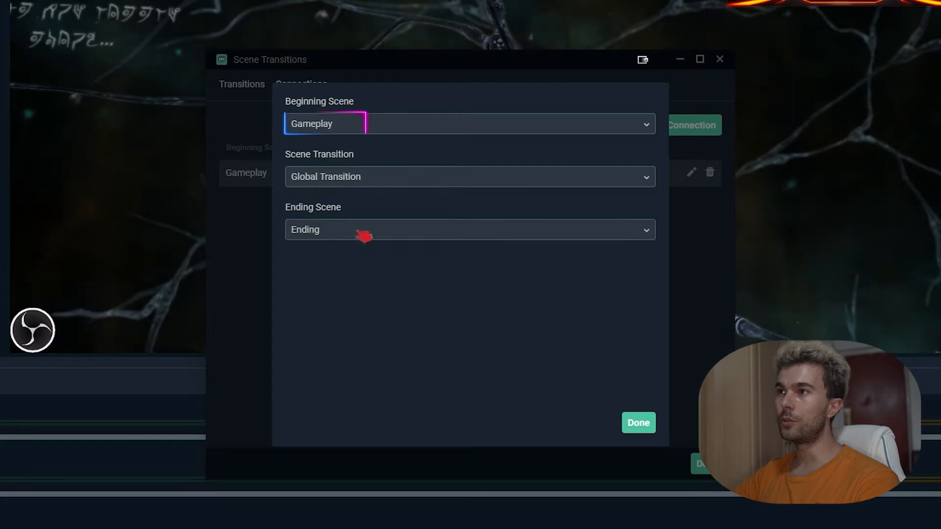
{"action": "left_click", "coordinate": [363, 231]}
{"action": "left_click", "coordinate": [365, 293]}
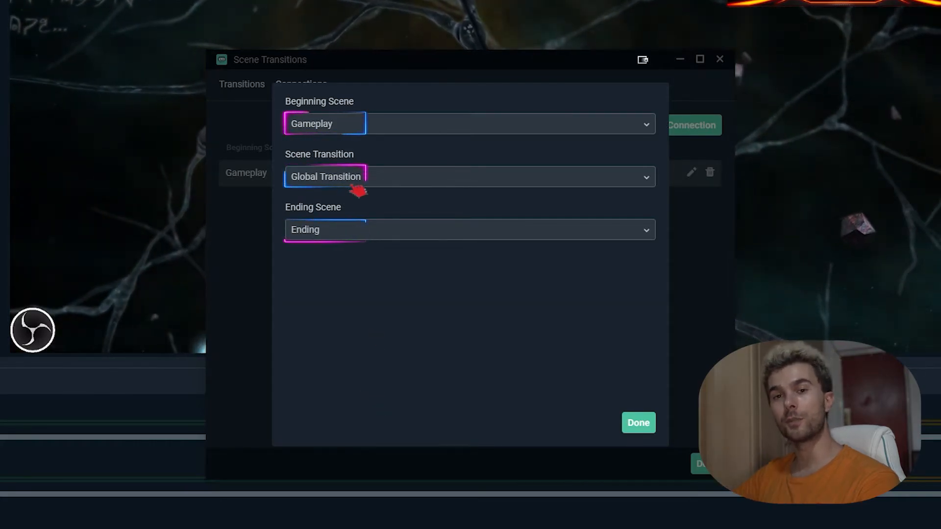
{"action": "left_click", "coordinate": [639, 423]}
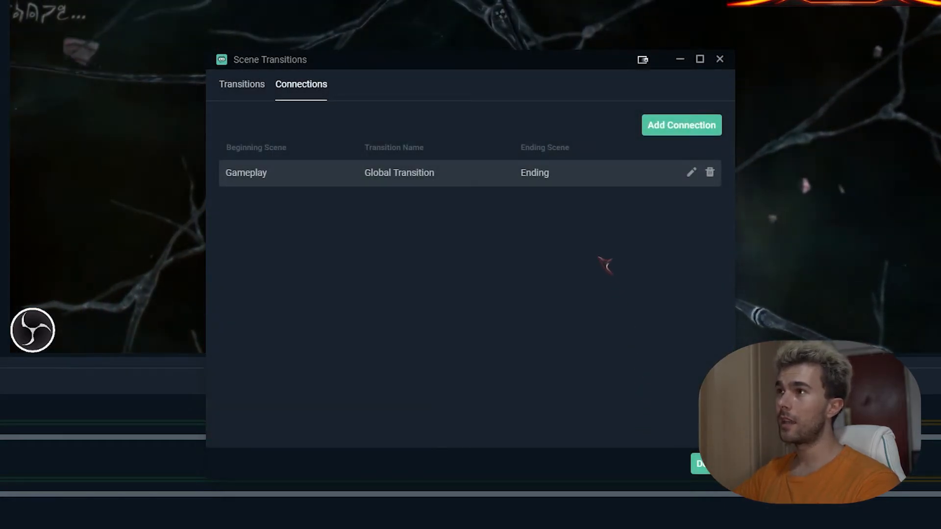
{"action": "left_click", "coordinate": [241, 87]}
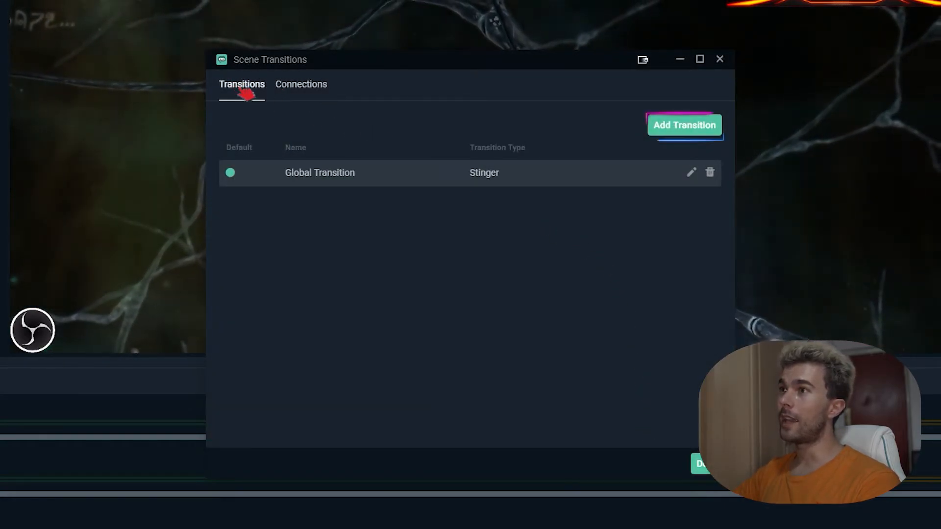
- Add a Stinger transition named My face that uses Transition.mp4 from Downloads as its video file
{"action": "left_click", "coordinate": [444, 134]}
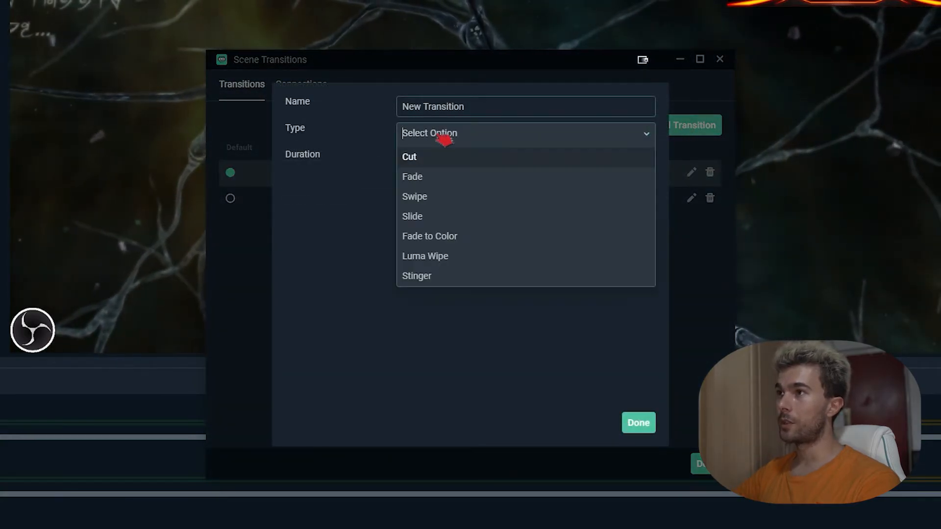
{"action": "left_click", "coordinate": [450, 282]}
{"action": "left_click", "coordinate": [635, 187]}
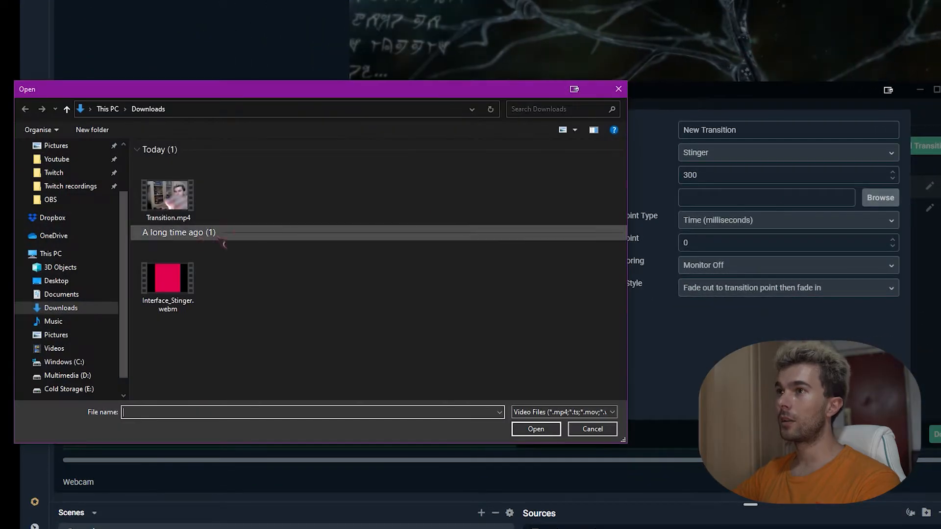
{"action": "left_click", "coordinate": [536, 429]}
{"action": "left_click_drag", "start_coordinate": [465, 106], "coordinate": [300, 111]}
{"action": "type", "text": "My face"}
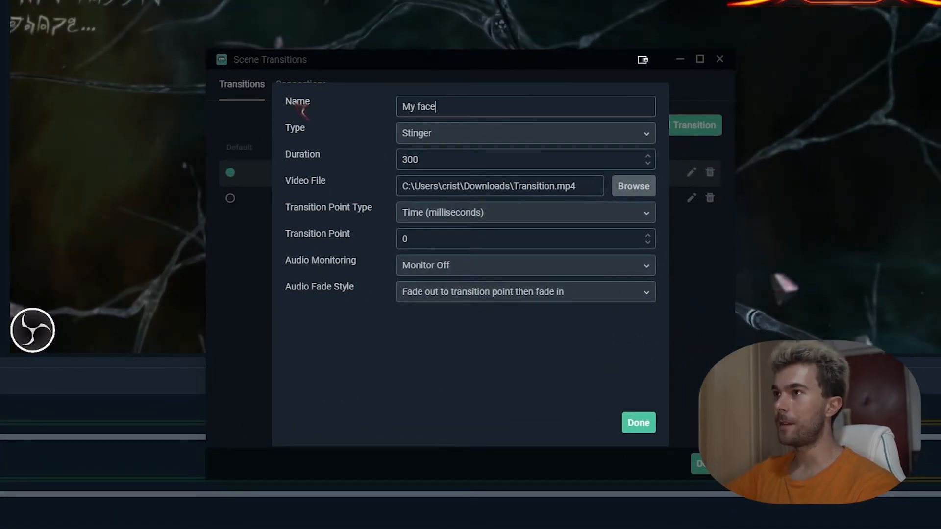
{"action": "left_click", "coordinate": [641, 423]}
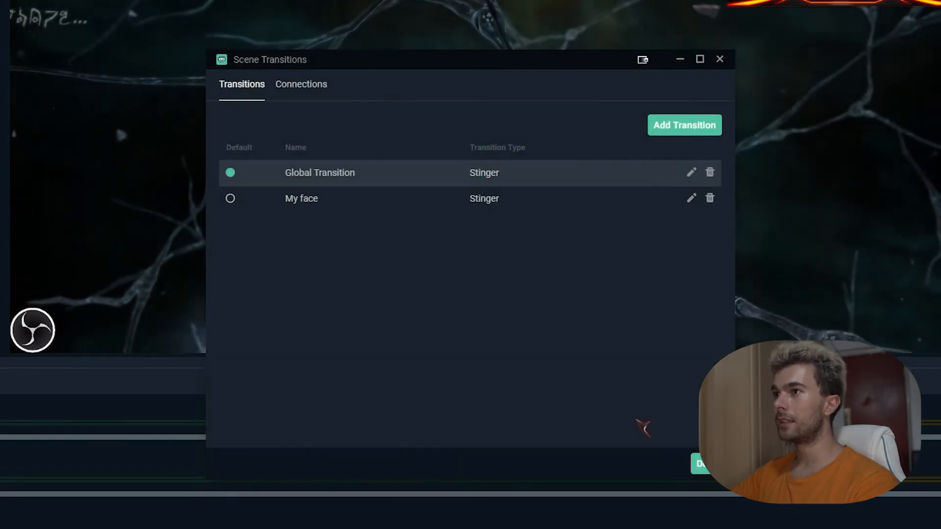
- Add a transition connection from the Just me scene to the Ending scene using the My face transition
{"action": "left_click", "coordinate": [308, 88]}
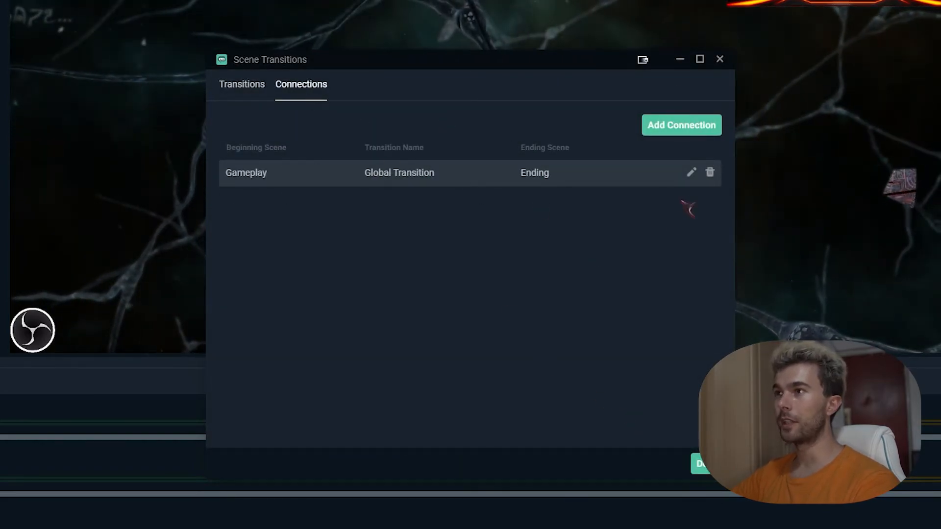
{"action": "left_click", "coordinate": [691, 129]}
{"action": "left_click", "coordinate": [325, 129]}
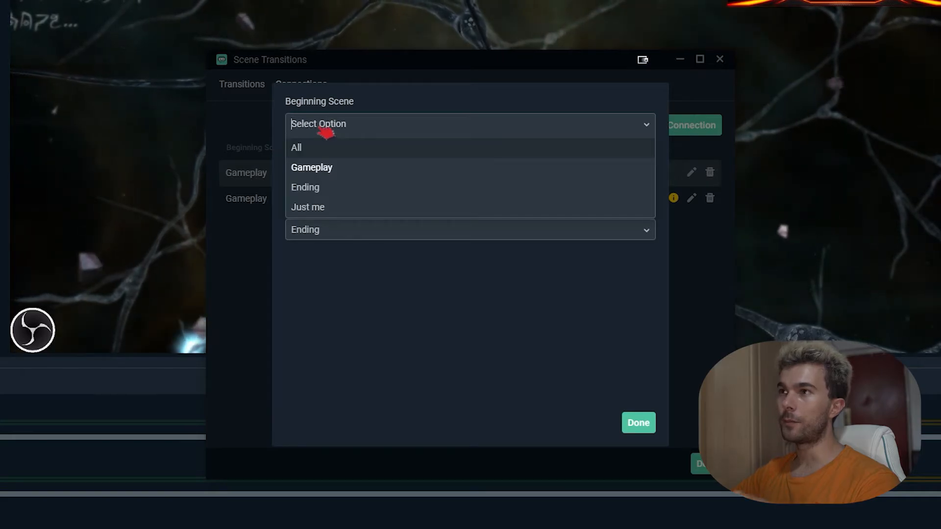
{"action": "left_click", "coordinate": [331, 208]}
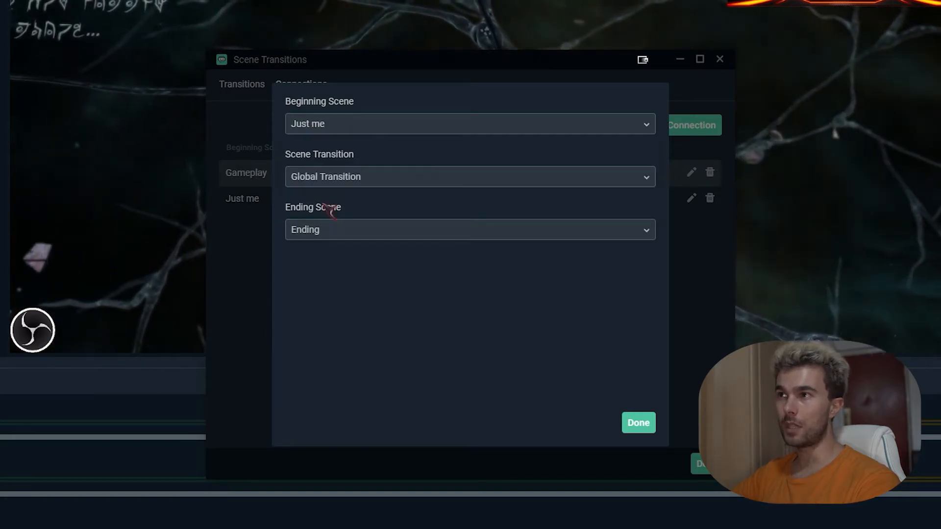
{"action": "left_click", "coordinate": [368, 183]}
{"action": "left_click", "coordinate": [346, 221]}
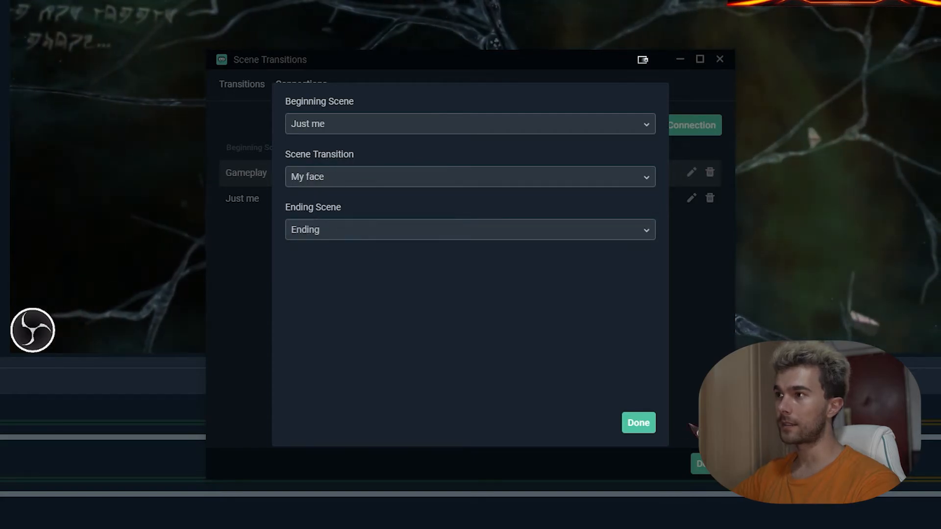
{"action": "left_click", "coordinate": [651, 423]}
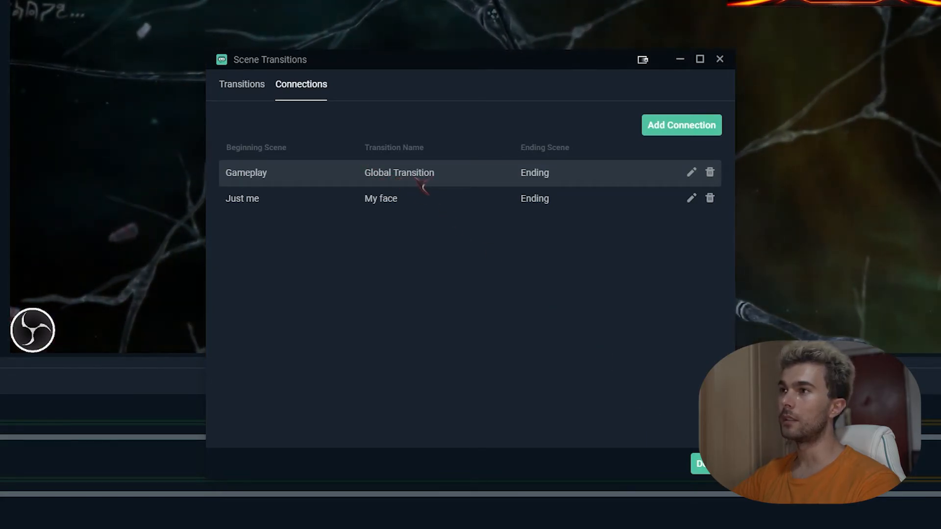
- Change the Global Transition's type to Slide
{"action": "left_click", "coordinate": [245, 84]}
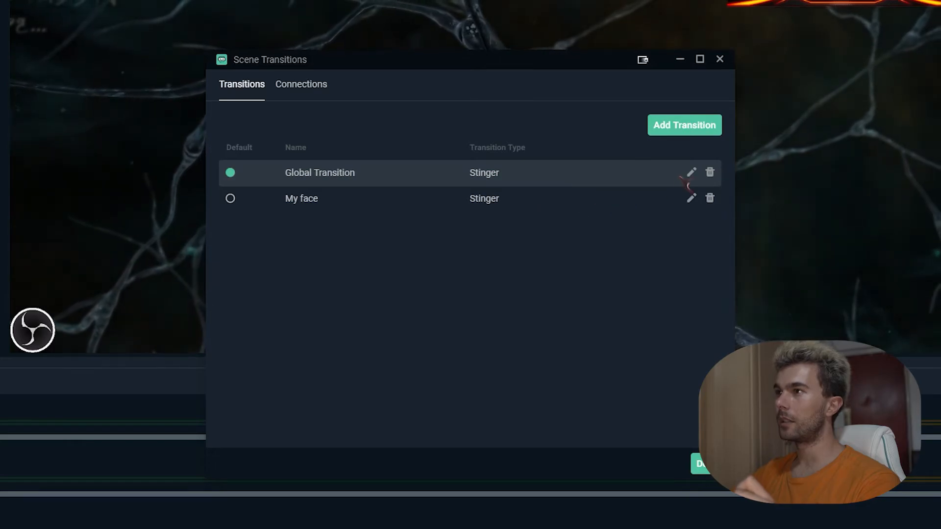
{"action": "left_click", "coordinate": [689, 176]}
{"action": "left_click", "coordinate": [469, 140]}
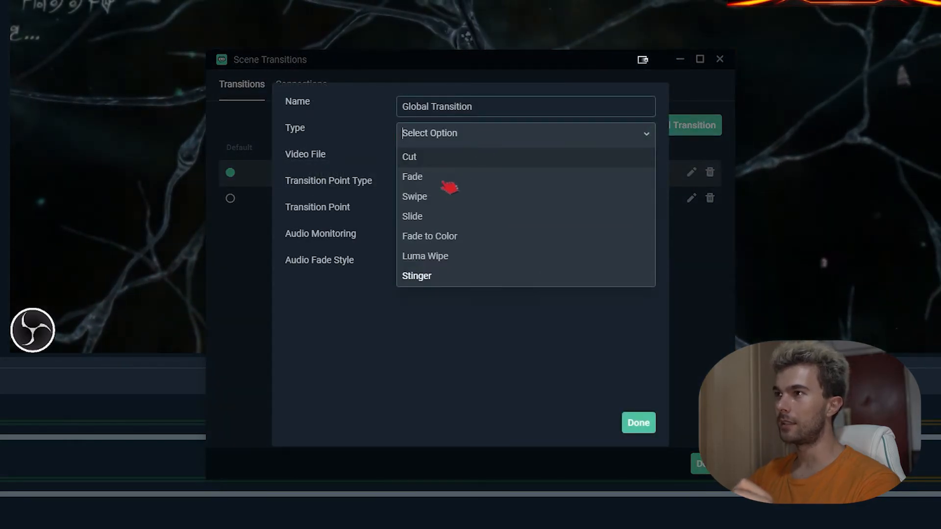
{"action": "left_click", "coordinate": [431, 215]}
{"action": "left_click", "coordinate": [642, 424]}
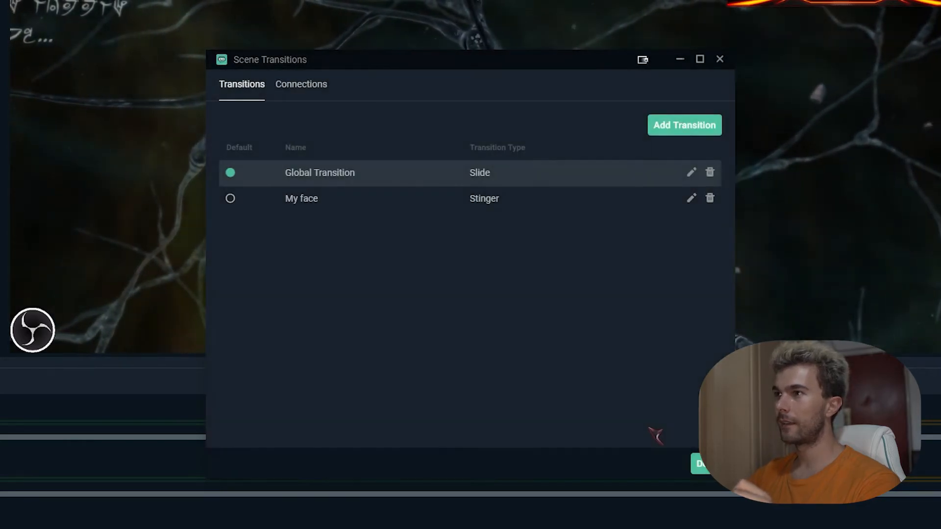
- Add a Stinger transition named Cool with Interface_Stinger.webm from Downloads as its video file and a transition point of 2000 milliseconds
{"action": "left_click", "coordinate": [675, 127]}
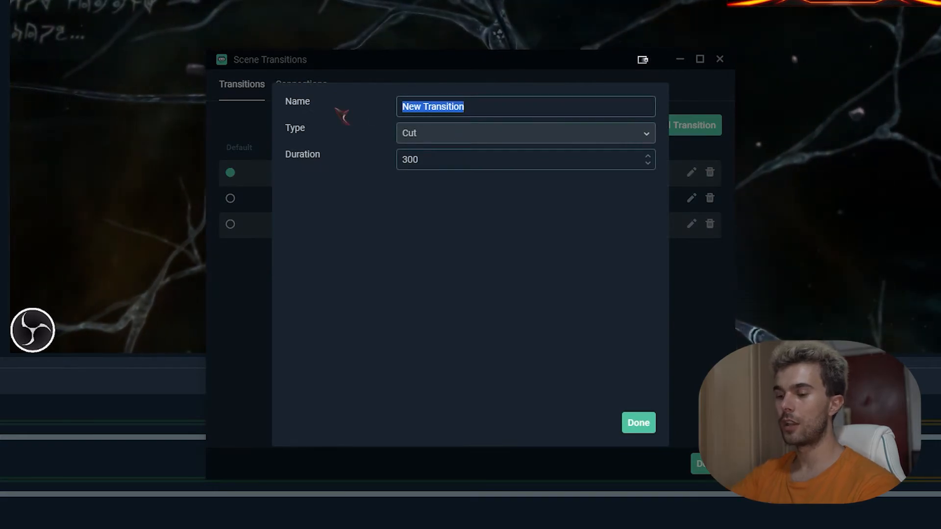
{"action": "type", "text": "Cool"}
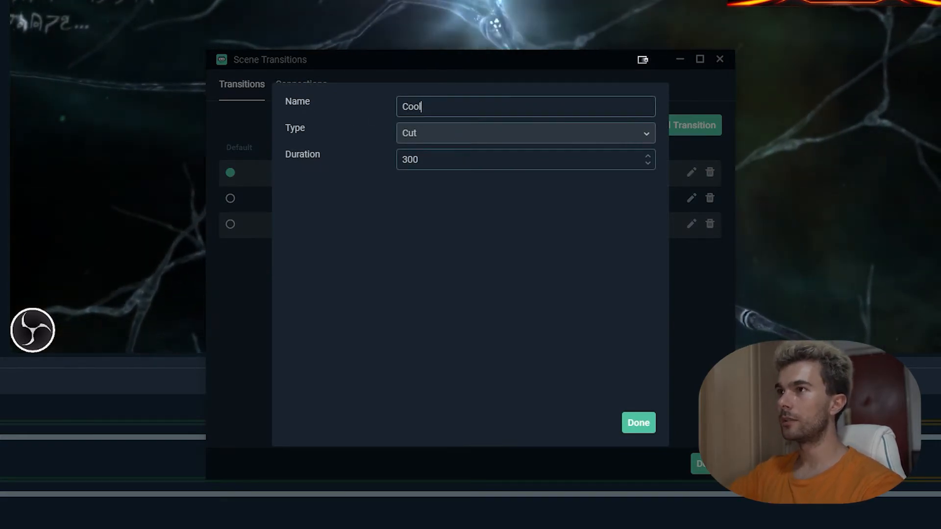
{"action": "left_click", "coordinate": [411, 133]}
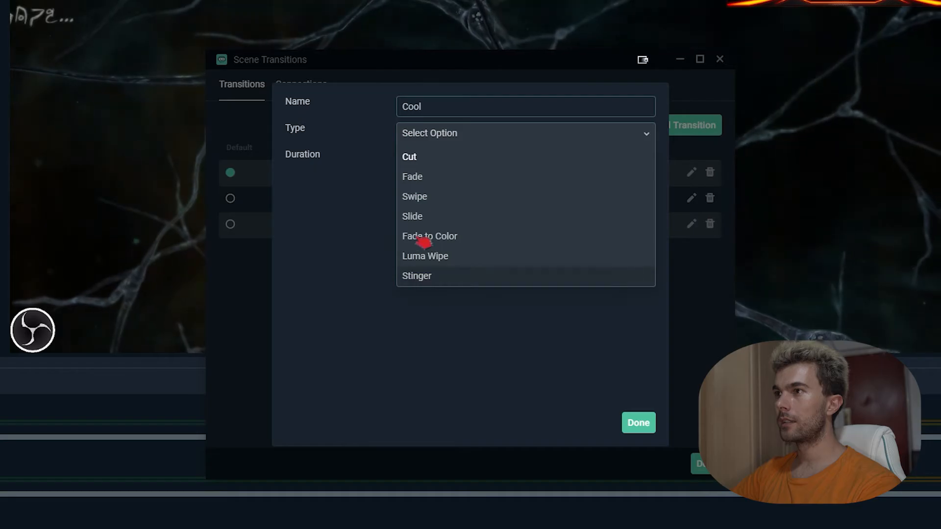
{"action": "left_click", "coordinate": [424, 274]}
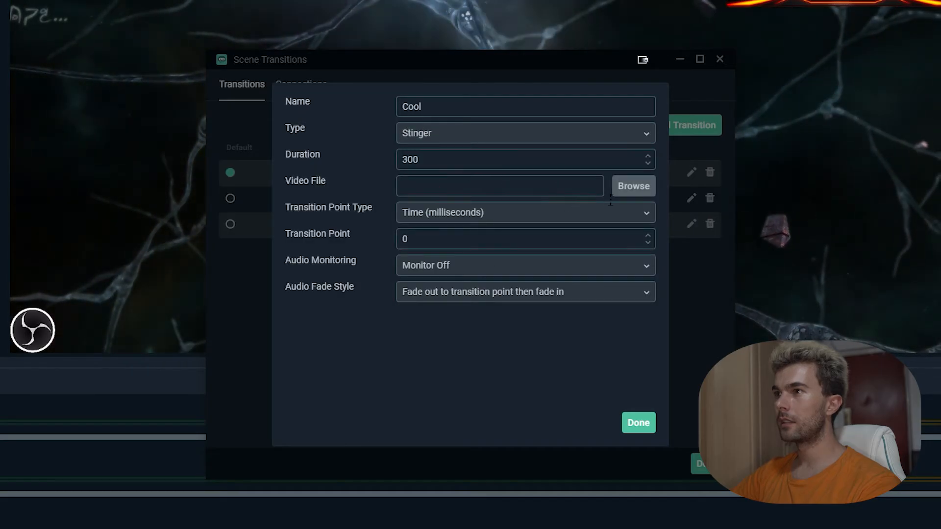
{"action": "left_click", "coordinate": [632, 188]}
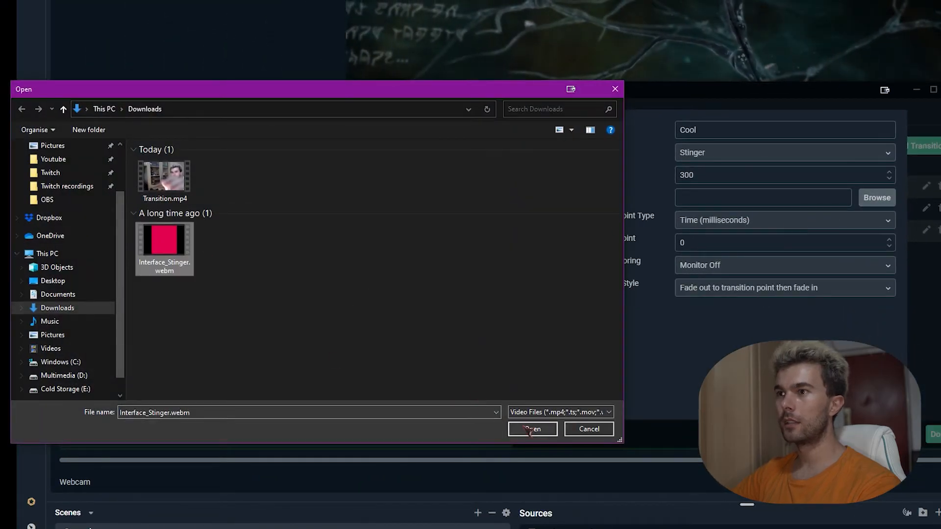
{"action": "left_click", "coordinate": [530, 430]}
{"action": "double_click", "coordinate": [460, 245]}
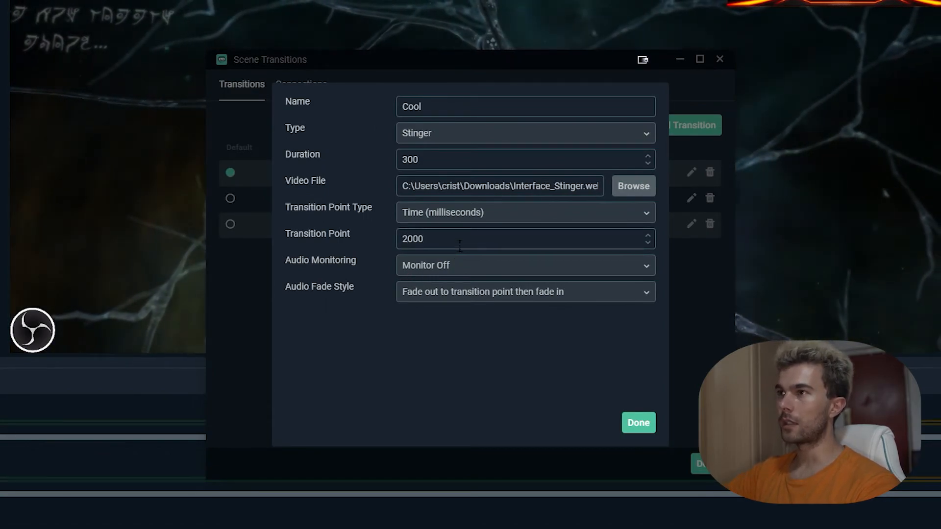
{"action": "left_click", "coordinate": [638, 423]}
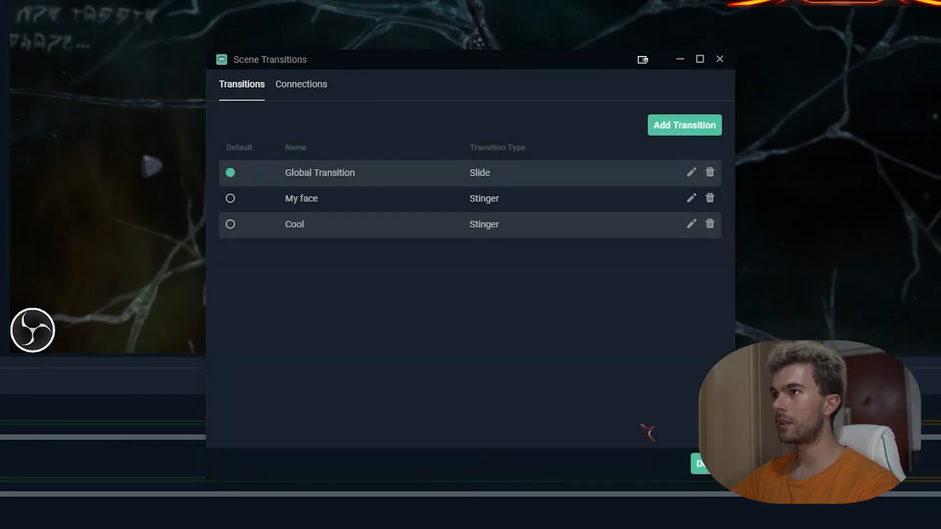
- Set the scene transition of the Gameplay-to-Ending connection to Cool
{"action": "left_click", "coordinate": [304, 91]}
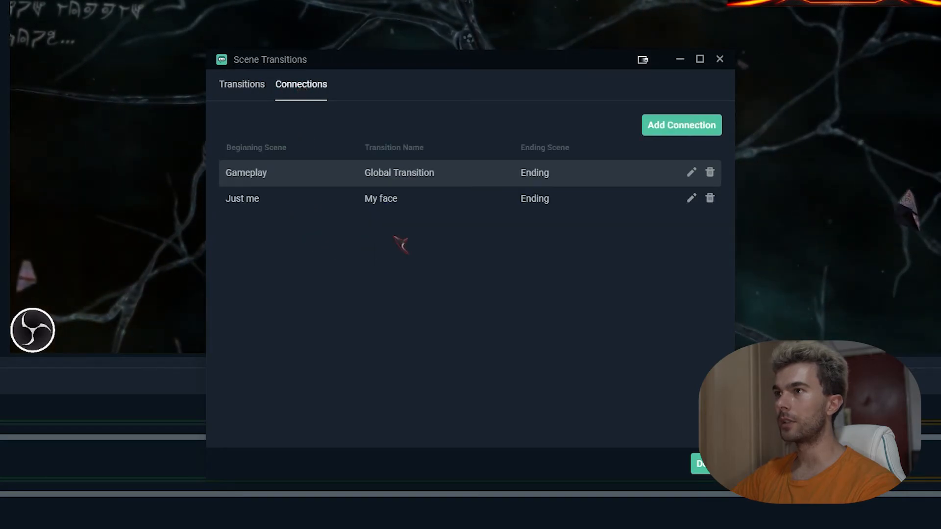
{"action": "left_click", "coordinate": [691, 172]}
{"action": "left_click", "coordinate": [351, 177]}
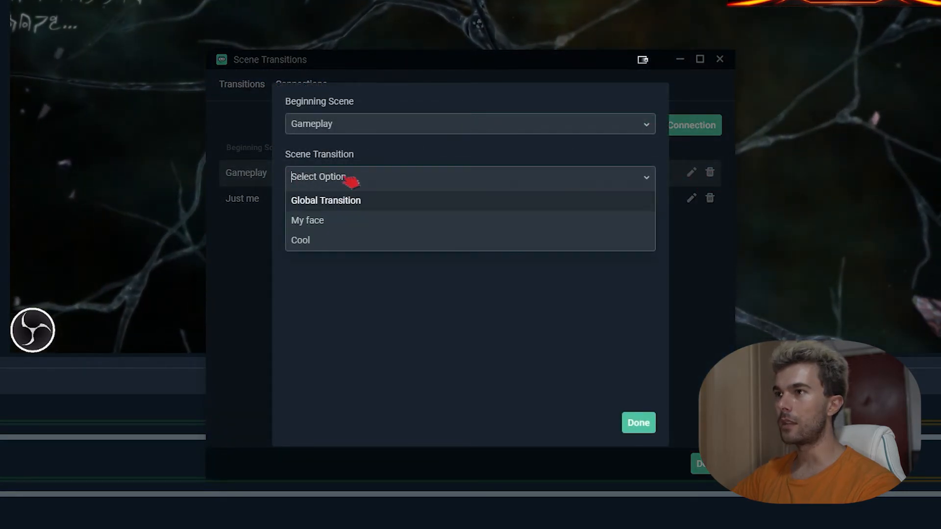
{"action": "left_click", "coordinate": [323, 240]}
{"action": "left_click", "coordinate": [637, 422]}
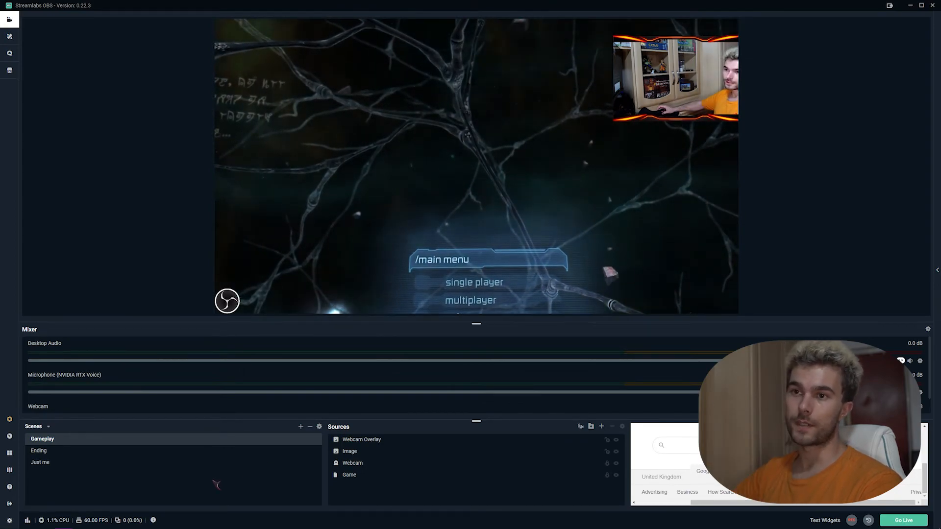
- Test the transitions by switching to the Ending scene, back to Gameplay, to Just me, and to Ending again
{"action": "left_click", "coordinate": [51, 451]}
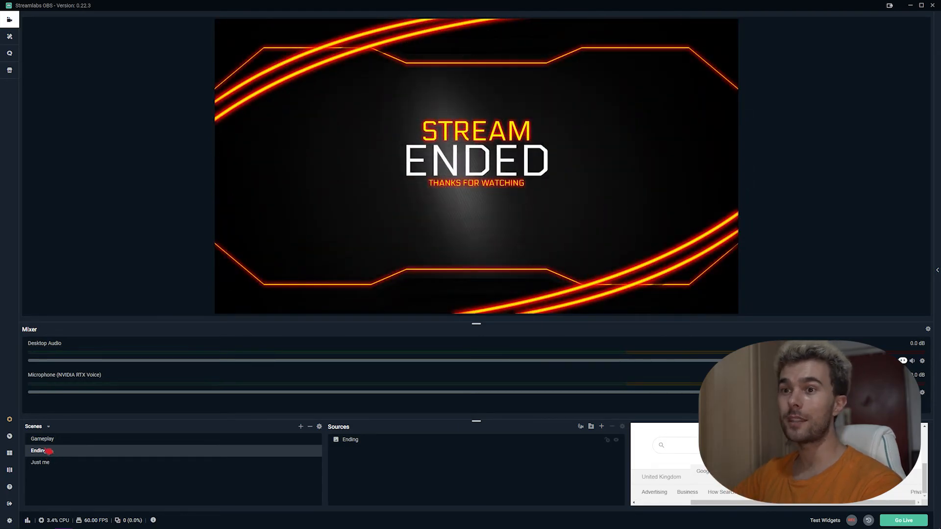
{"action": "left_click", "coordinate": [55, 442]}
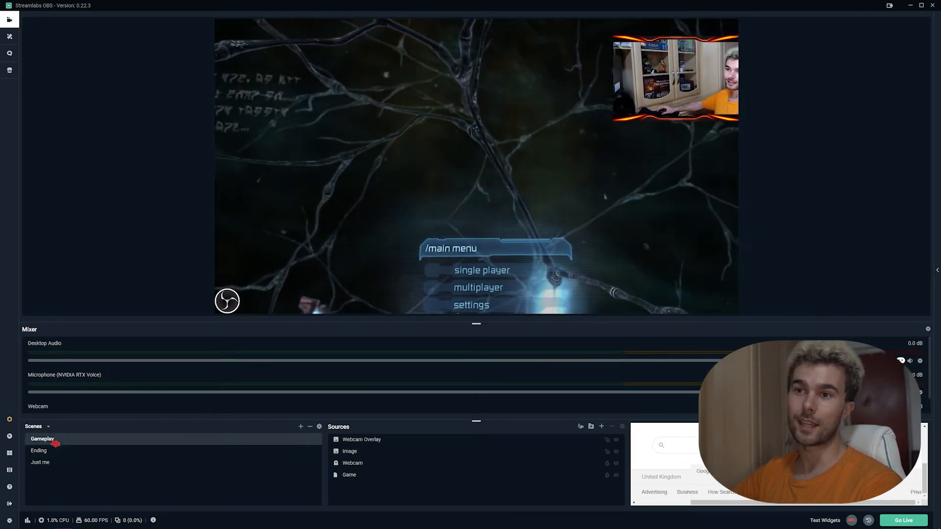
{"action": "left_click", "coordinate": [54, 464]}
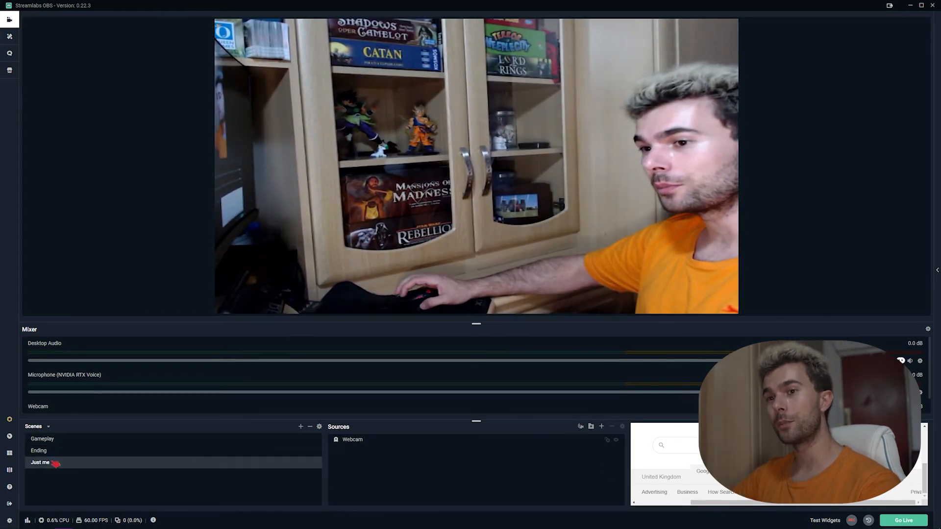
{"action": "left_click", "coordinate": [49, 451]}
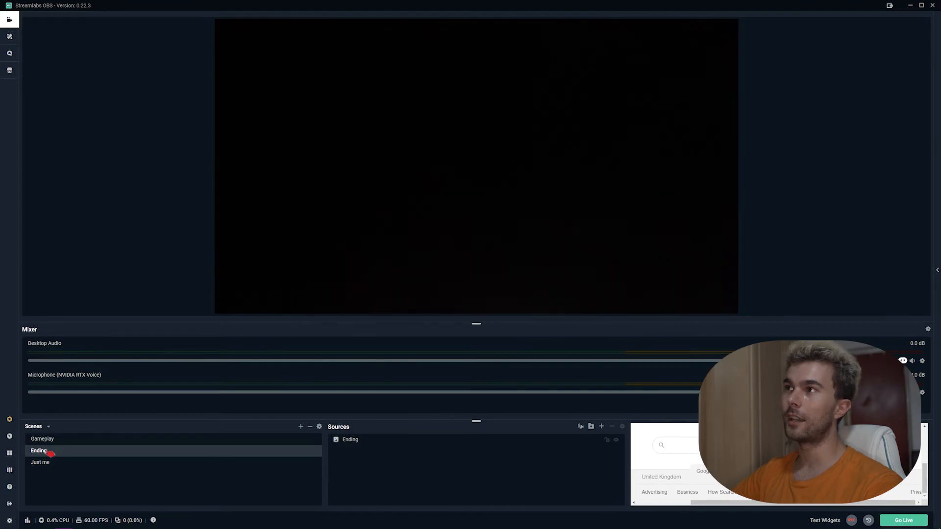